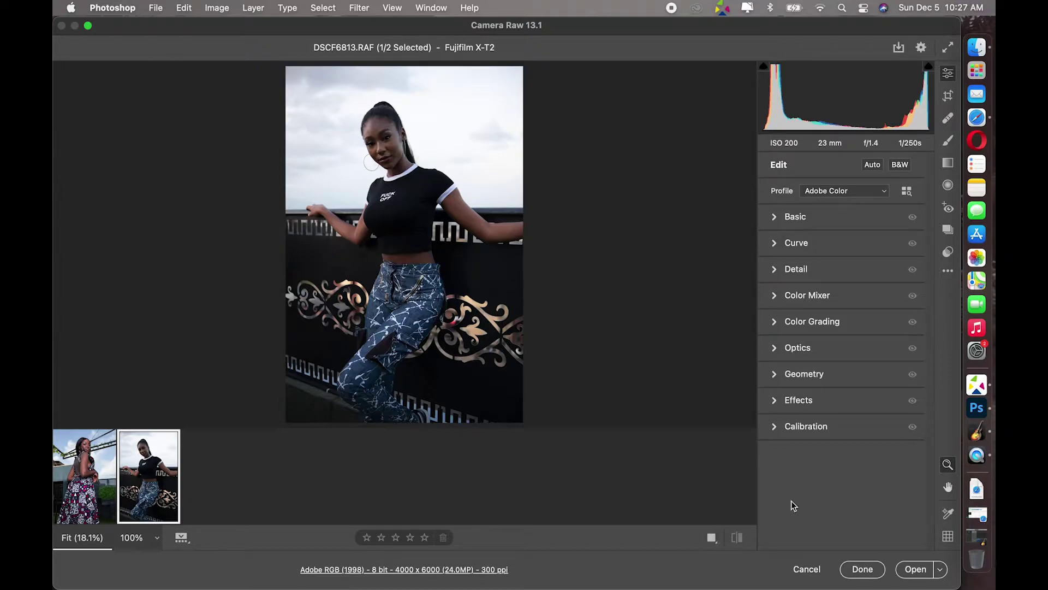
Step: In the Basic panel set Contrast to +8 and Highlights to -70, then compare before/after
click(778, 218)
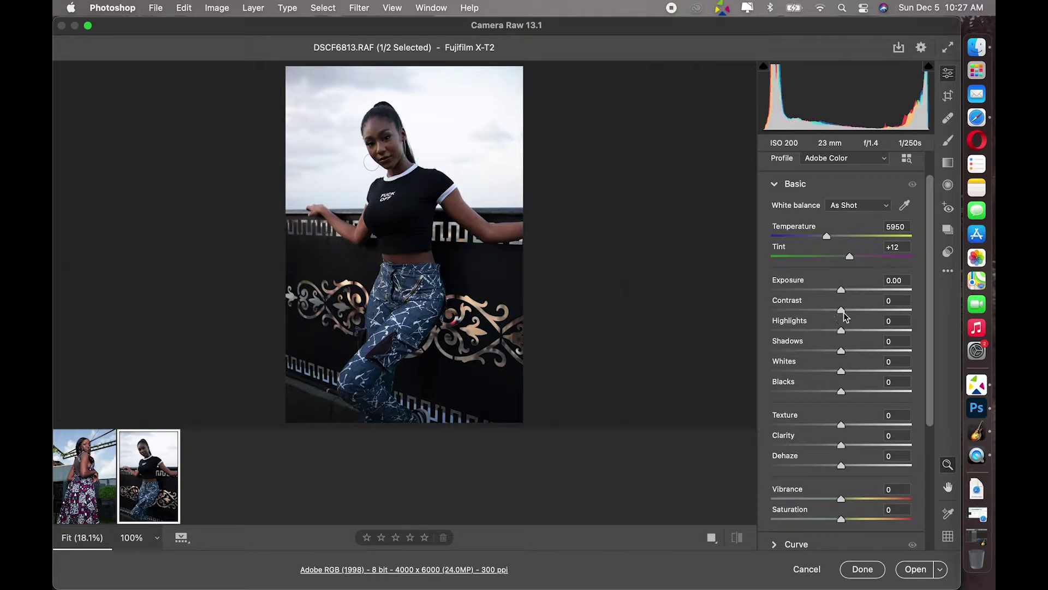
drag(844, 316, 850, 316)
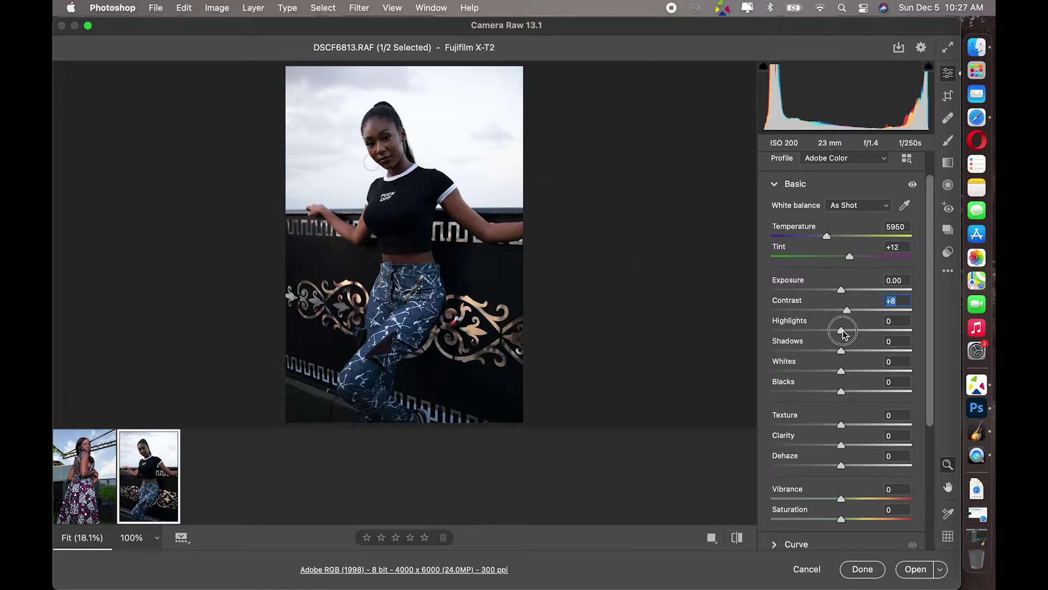
drag(844, 334, 796, 339)
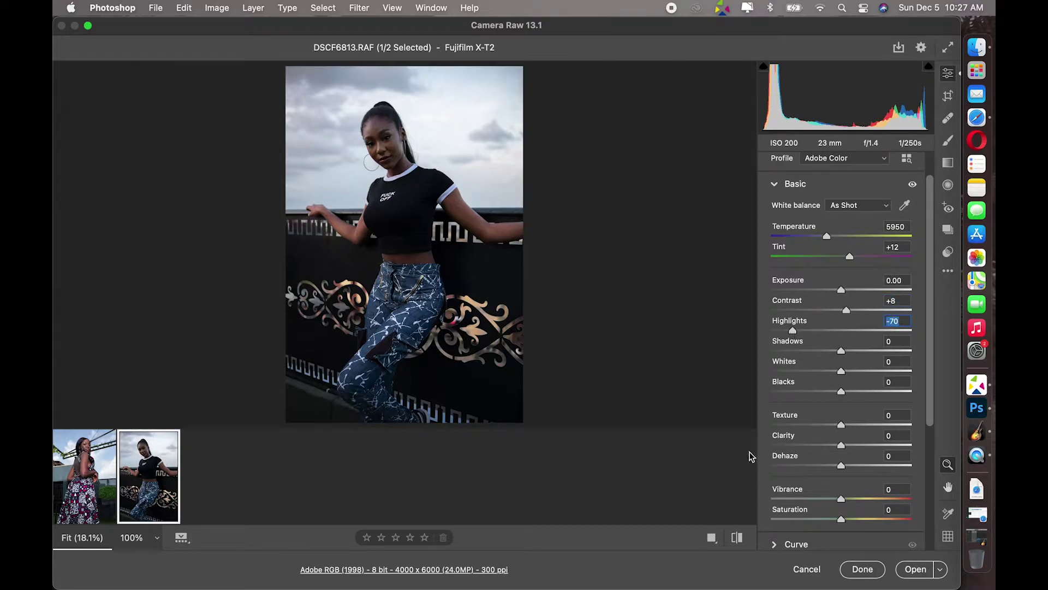
click(737, 538)
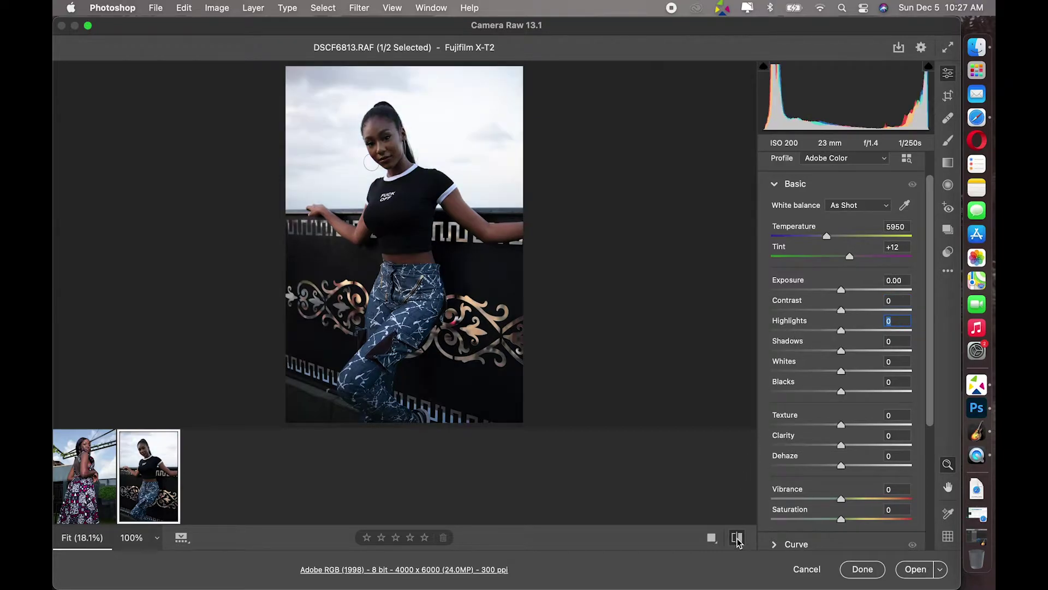
click(737, 538)
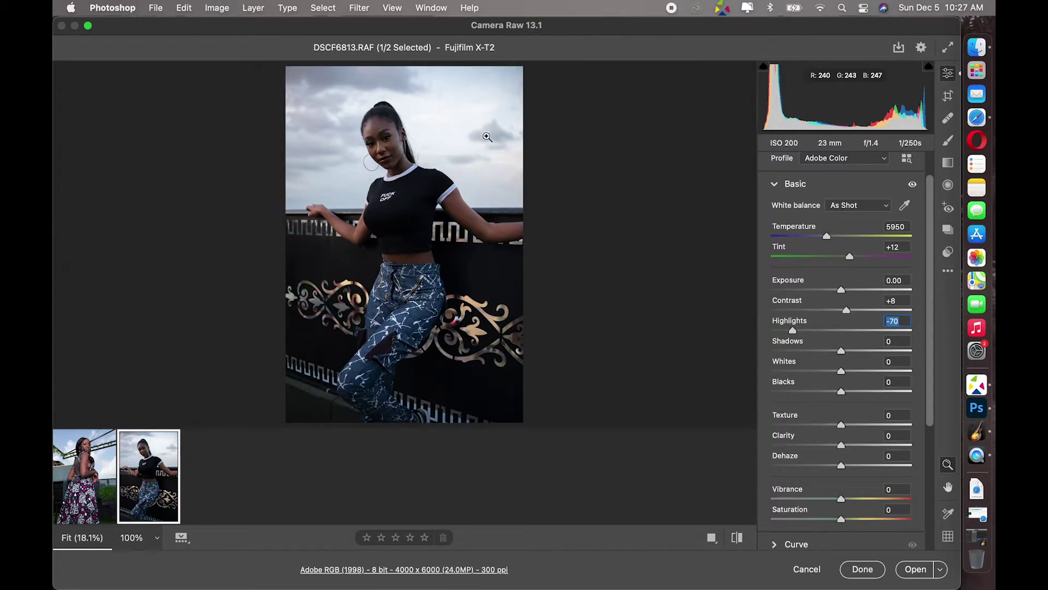
click(738, 538)
click(737, 539)
Step: Set Shadows to +20, Whites to -15 and Blacks to +5
click(843, 356)
drag(843, 355, 856, 364)
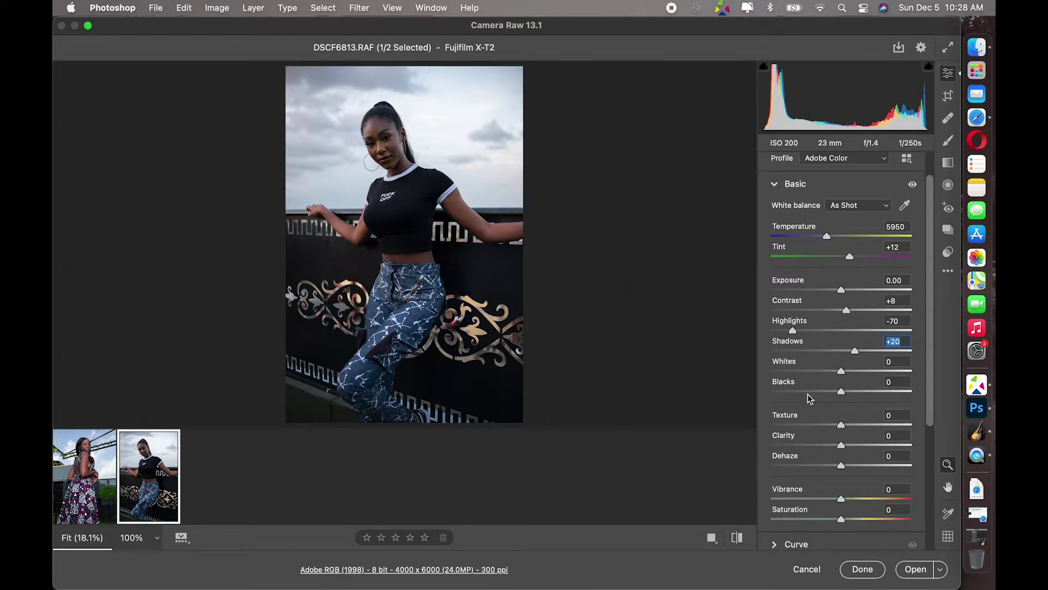
click(842, 372)
drag(842, 372, 831, 375)
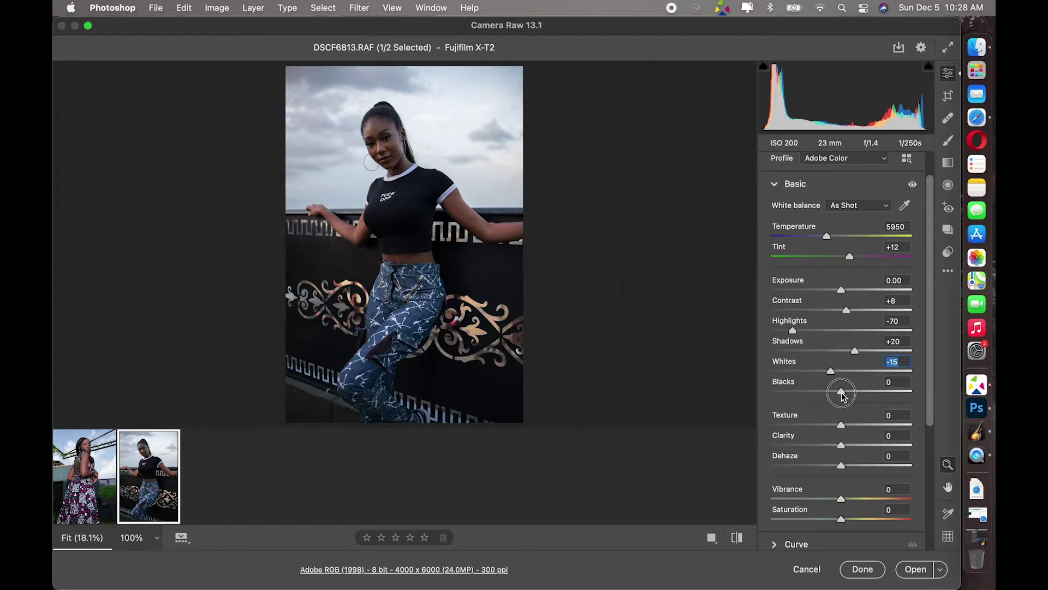
drag(843, 395, 845, 397)
Step: Set Vibrance to exactly +15 and Saturation to +10
scroll(848, 435, down, 3)
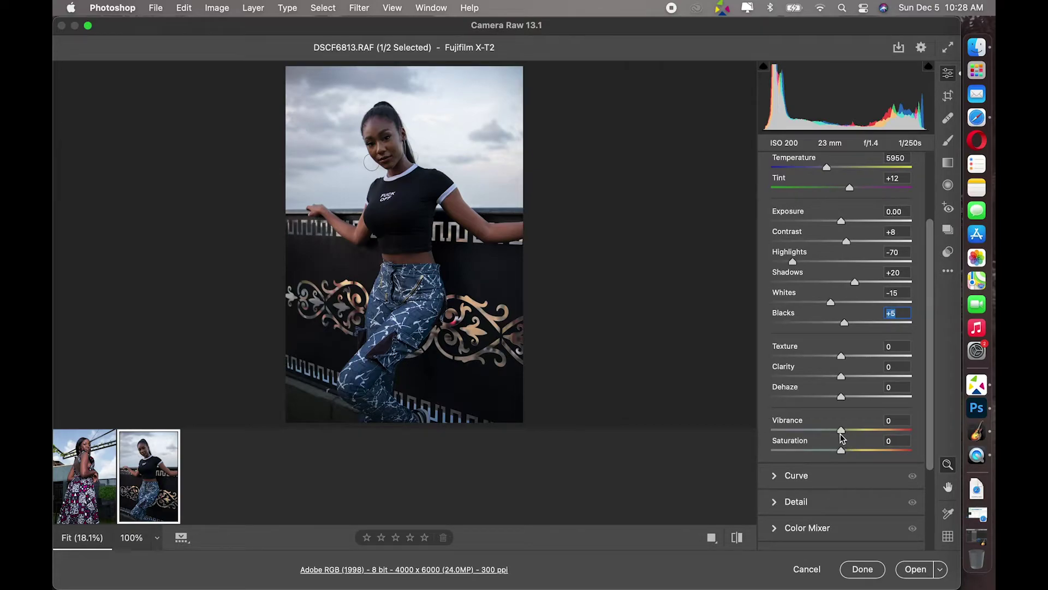
drag(843, 431, 855, 434)
click(906, 420)
key(BackSpace)
text(5)
click(843, 451)
drag(843, 452, 851, 458)
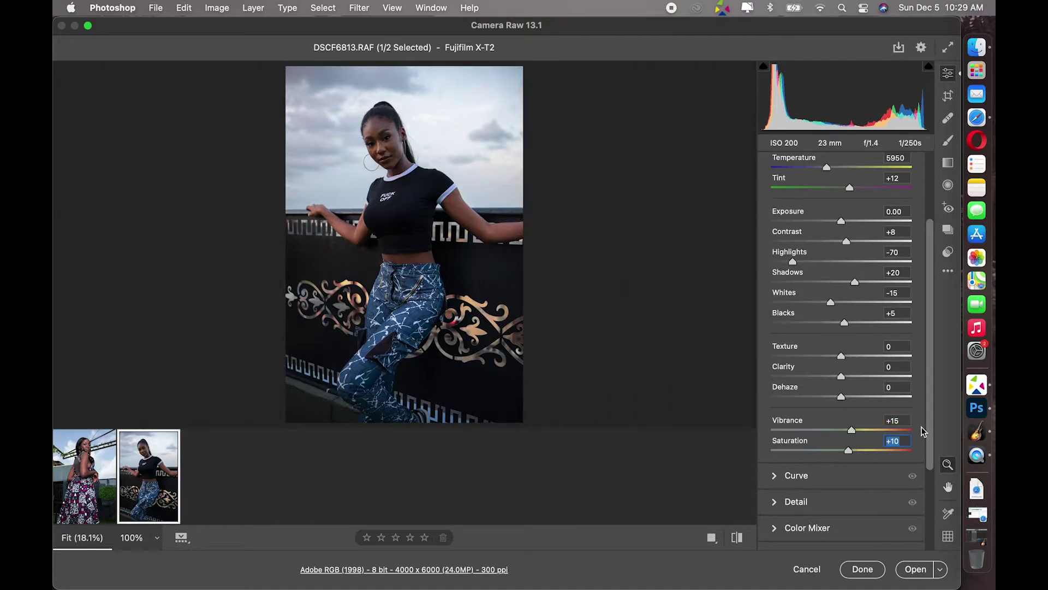
Step: Compare the edit against the original twice, then collapse the Basic panel
click(737, 537)
click(737, 537)
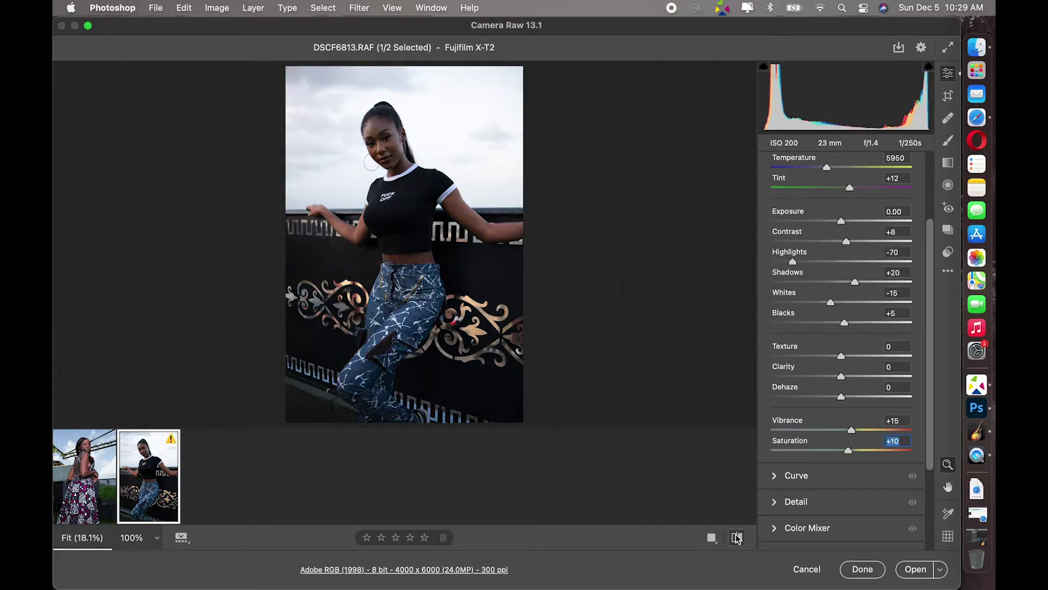
click(737, 537)
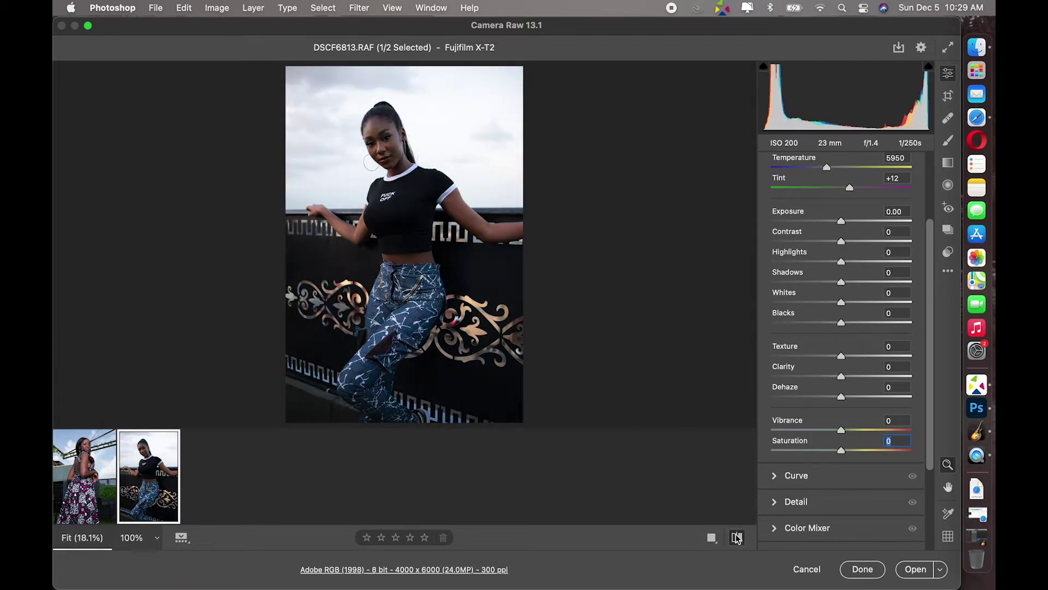
click(736, 537)
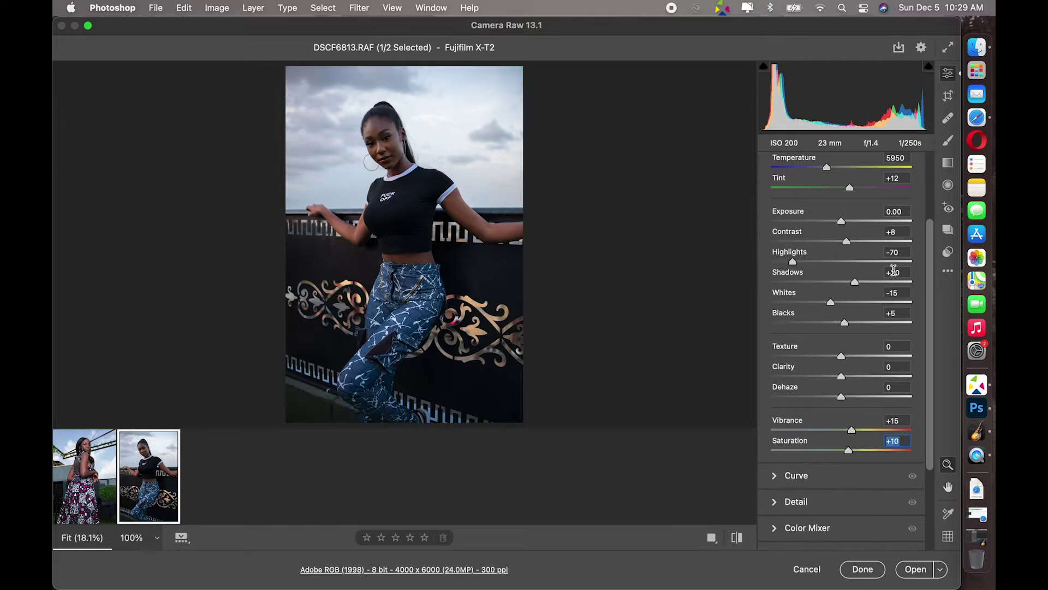
scroll(934, 217, up, 4)
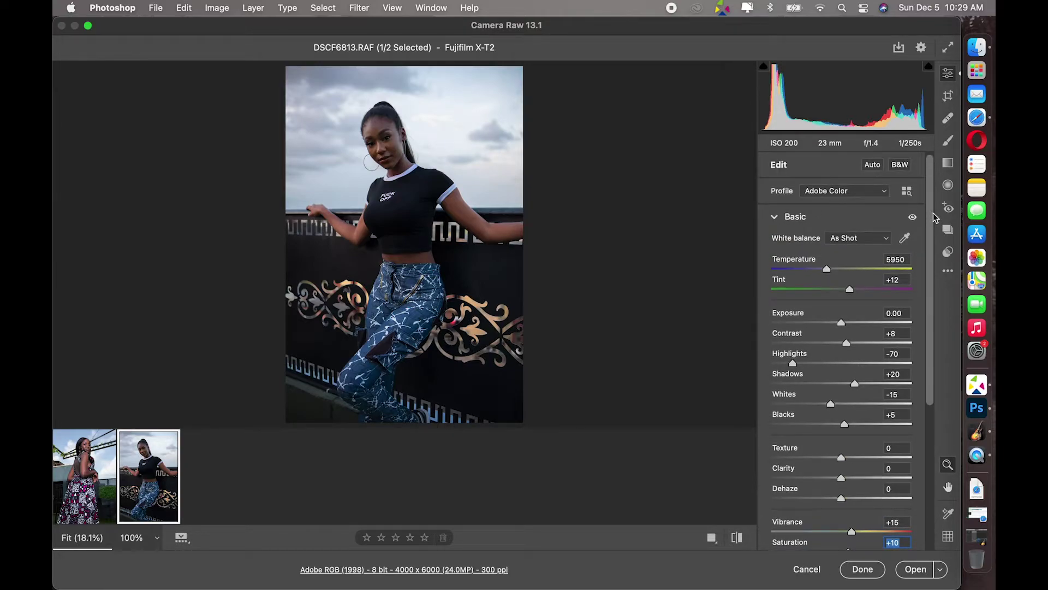
click(774, 216)
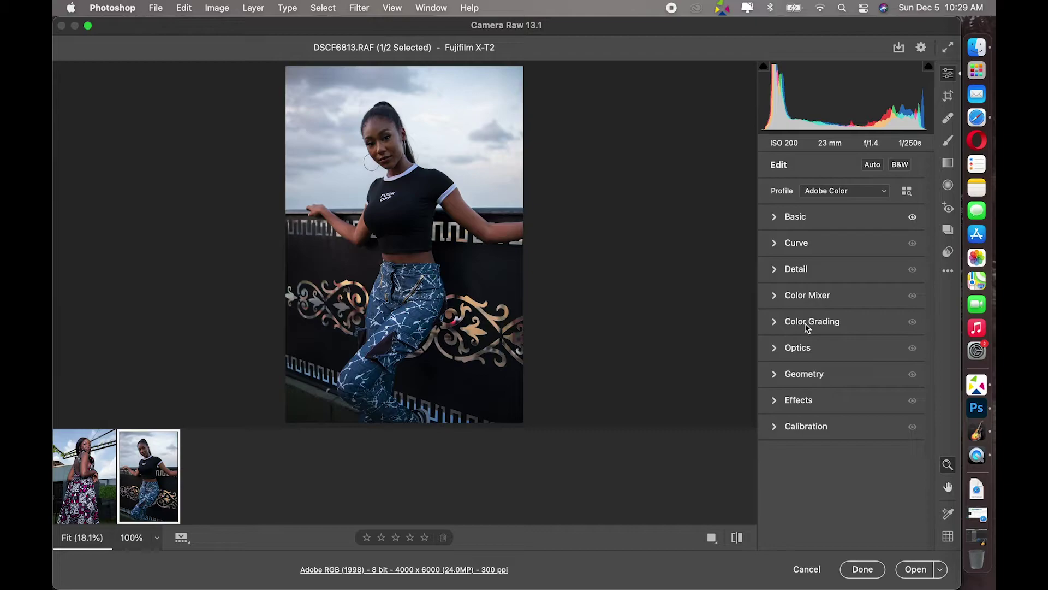
Step: Expand Color Grading, check the Global, Highlights and Midtones views, then settle on the Shadows wheel
click(776, 322)
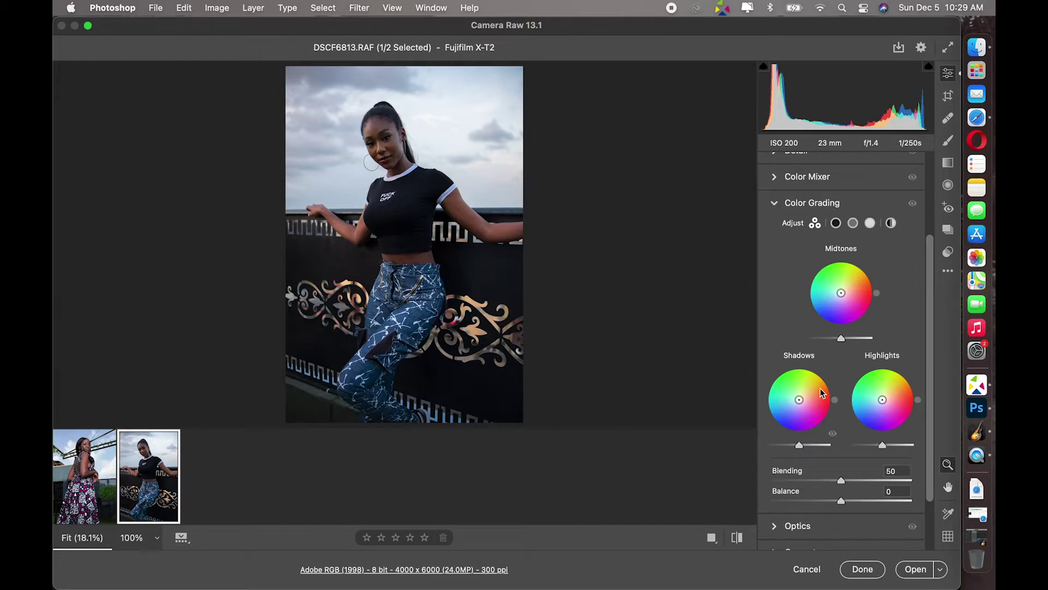
click(891, 223)
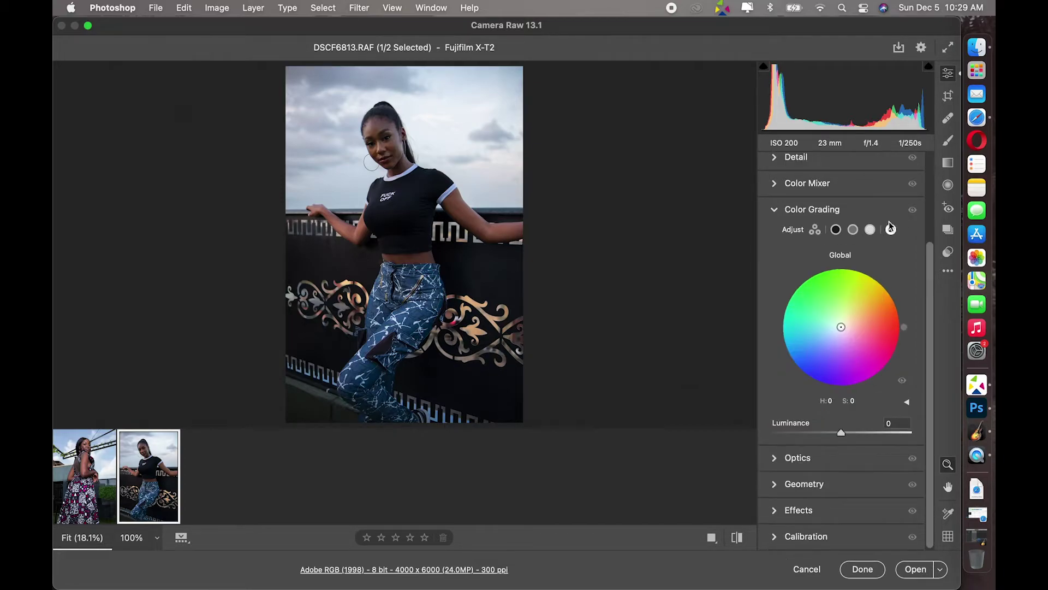
click(870, 230)
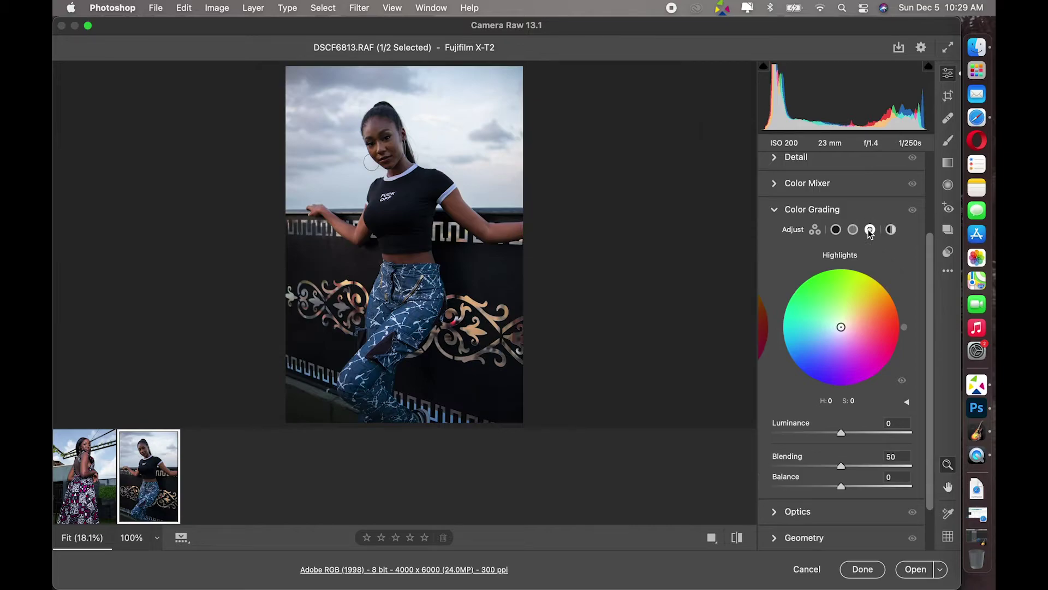
click(854, 230)
click(836, 230)
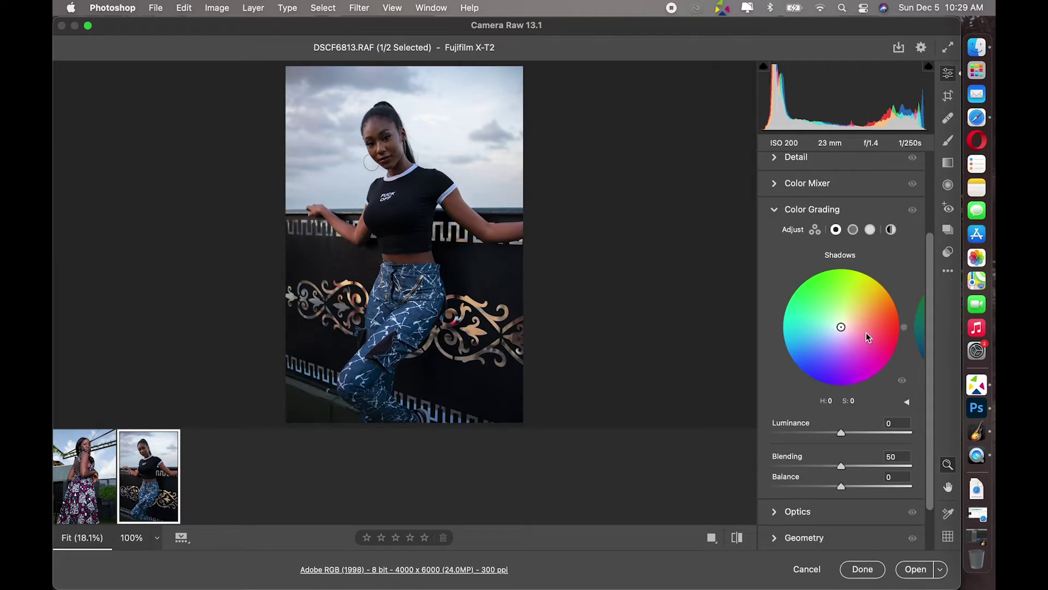
click(842, 327)
mouse_move(842, 327)
mouse_down()
mouse_move(855, 311)
mouse_move(826, 307)
mouse_move(846, 299)
mouse_move(833, 281)
mouse_move(805, 286)
mouse_move(791, 320)
mouse_move(802, 361)
mouse_move(873, 347)
mouse_move(871, 305)
mouse_move(873, 334)
mouse_move(844, 305)
mouse_move(853, 318)
mouse_up()
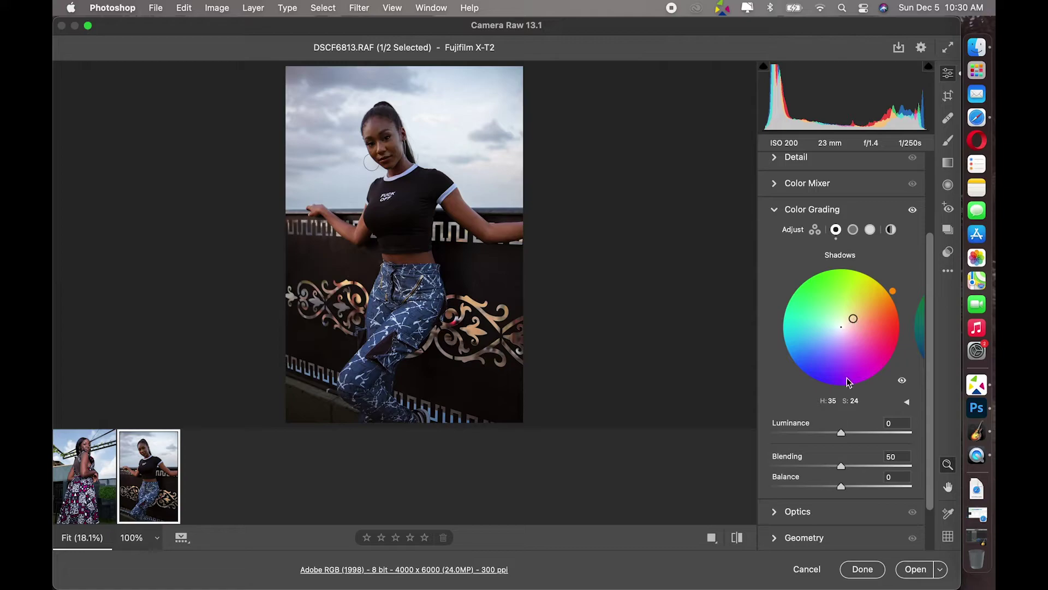
click(737, 537)
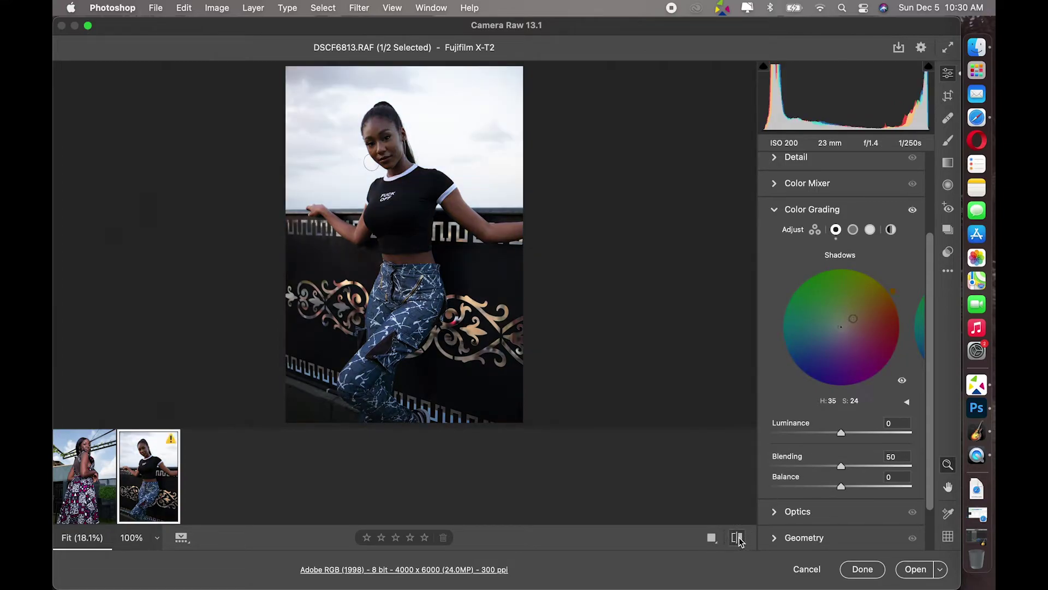
click(737, 537)
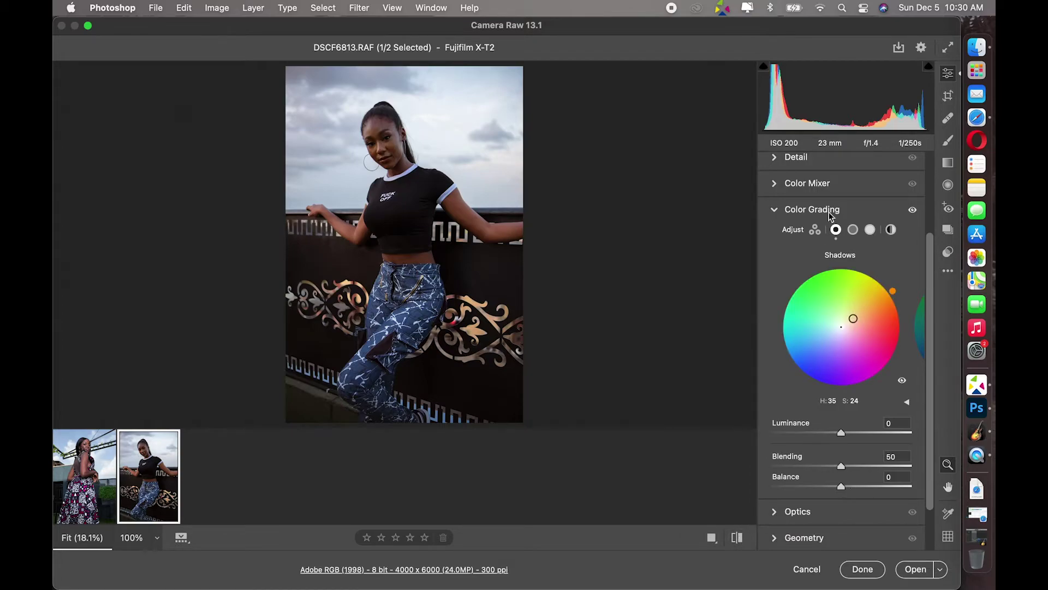
click(852, 231)
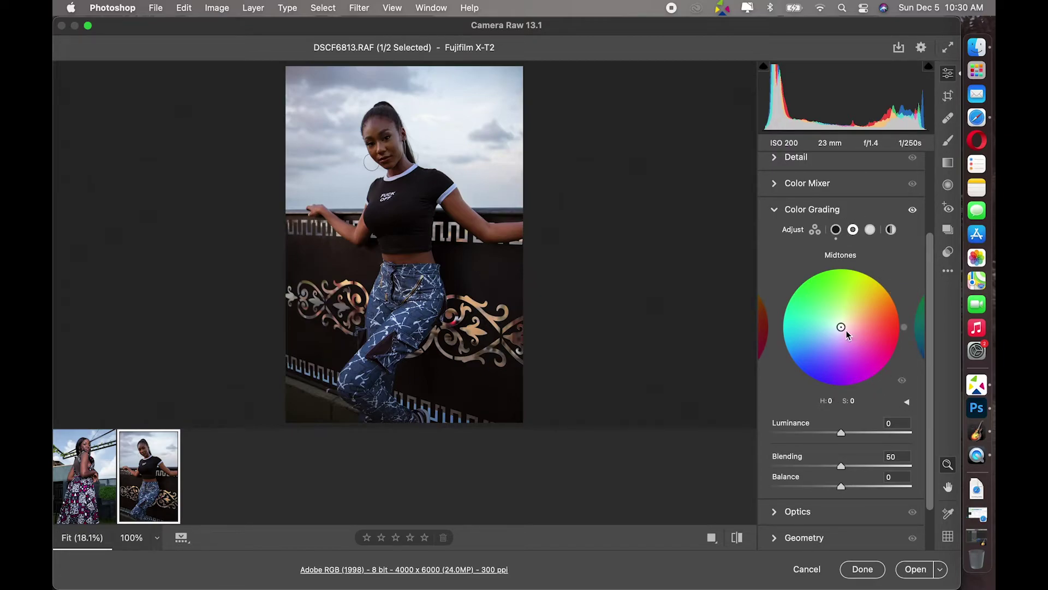
Step: Tint the midtones cool blue at hue 190, saturation 25, then compare before/after
mouse_move(841, 330)
mouse_down()
mouse_move(826, 347)
mouse_move(839, 355)
mouse_move(880, 324)
mouse_move(872, 306)
mouse_move(835, 299)
mouse_move(823, 307)
mouse_move(827, 337)
mouse_move(827, 328)
mouse_up()
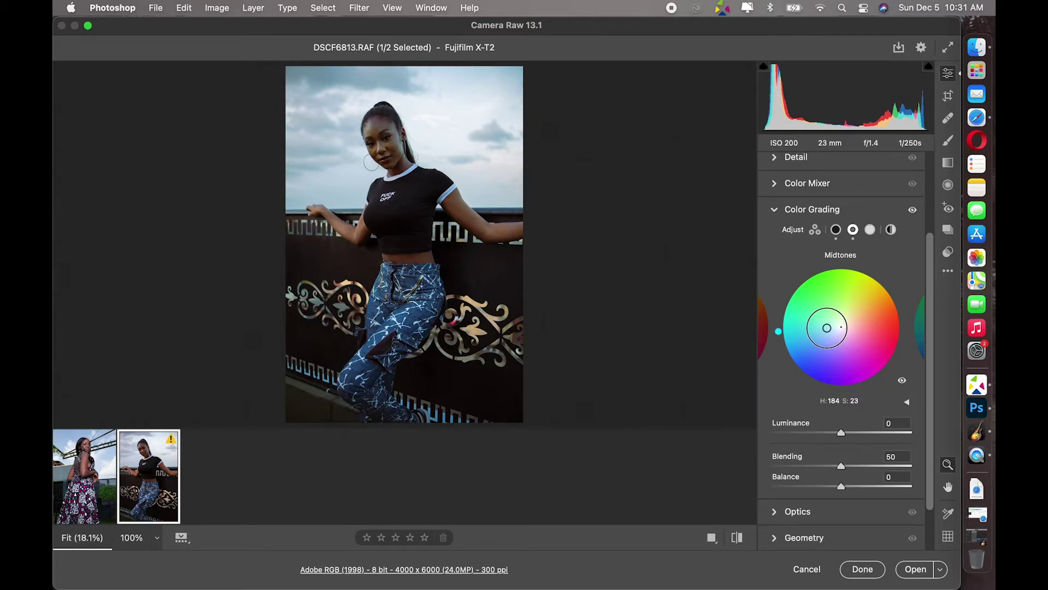
mouse_move(827, 328)
mouse_down()
mouse_move(801, 346)
mouse_move(826, 329)
mouse_up()
click(740, 538)
click(741, 538)
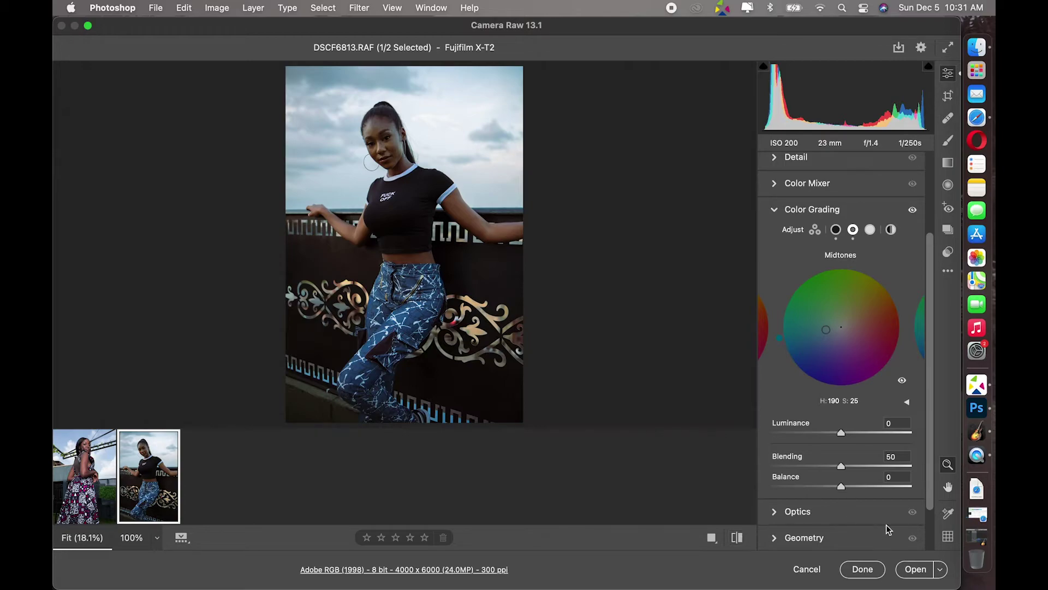
Step: Tint the highlights cool blue at hue 195, saturation 36
click(871, 230)
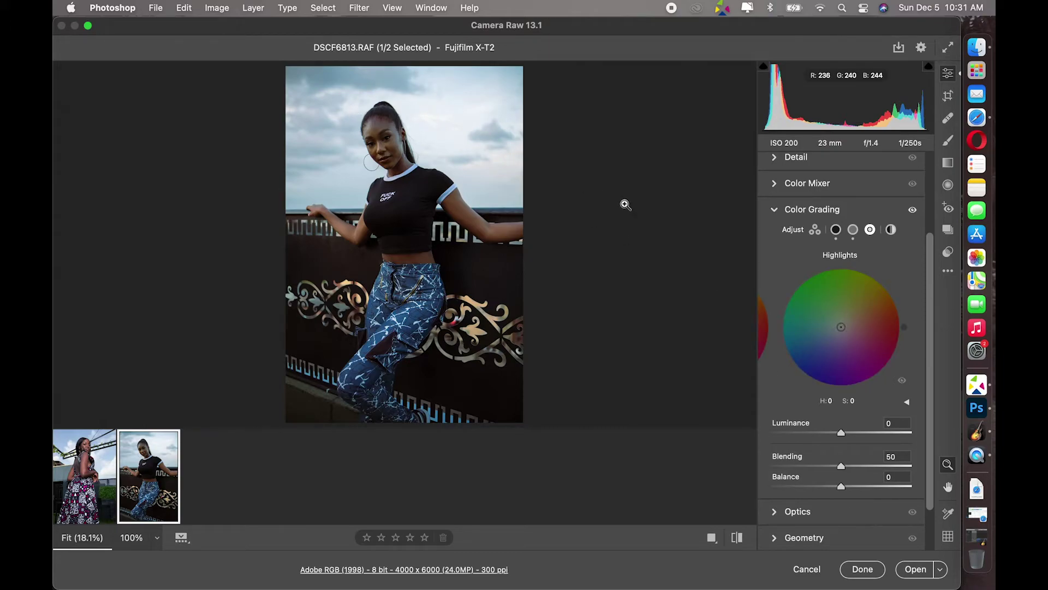
drag(842, 327, 821, 333)
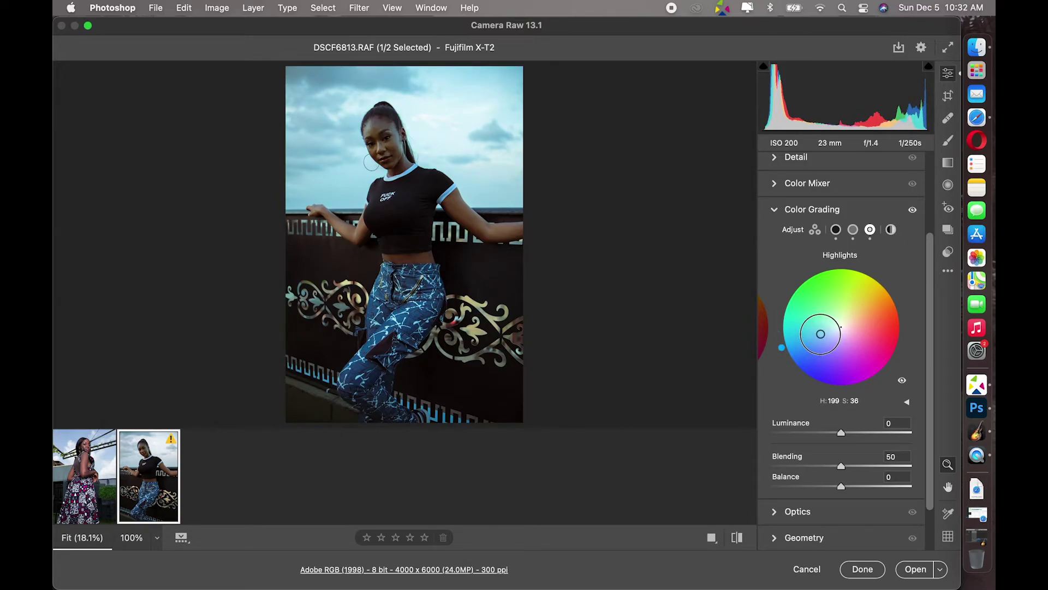
drag(821, 334, 820, 332)
Step: Reduce the midtone tint to hue 198, saturation 7, then view the original
click(853, 230)
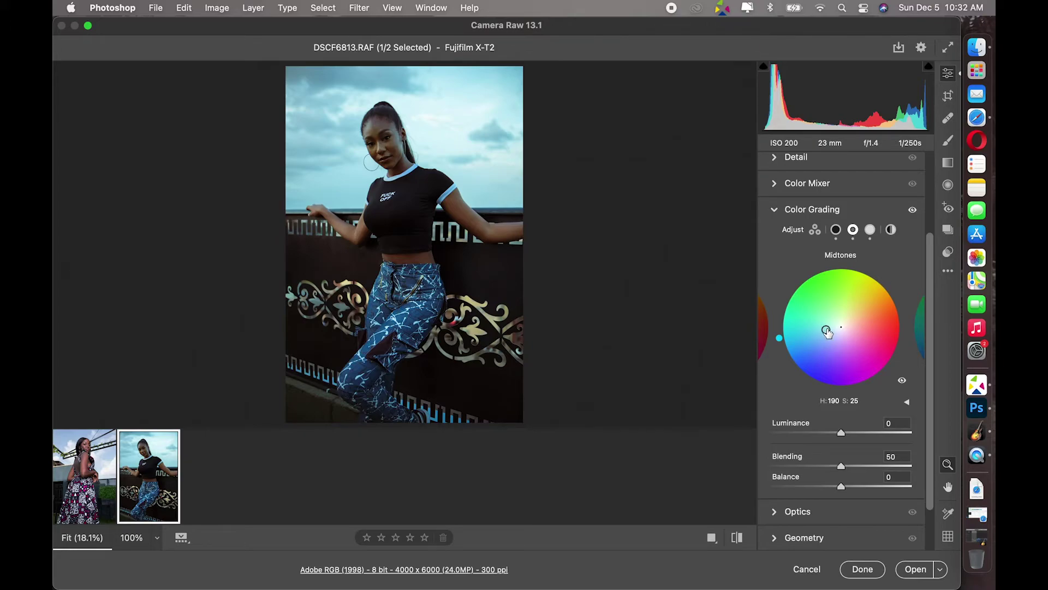
drag(828, 332, 826, 329)
drag(828, 318, 837, 328)
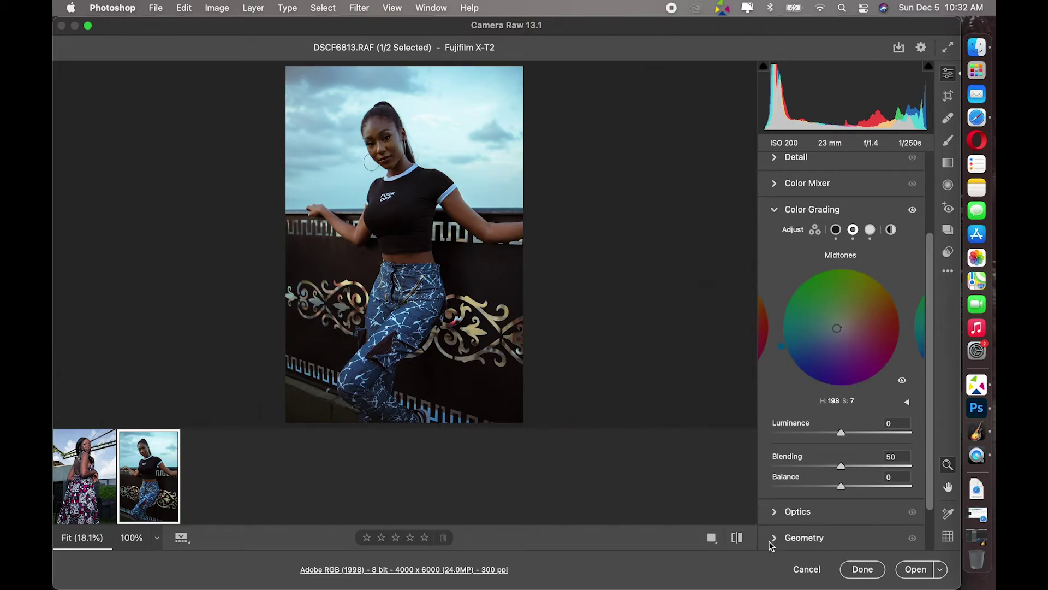
click(738, 538)
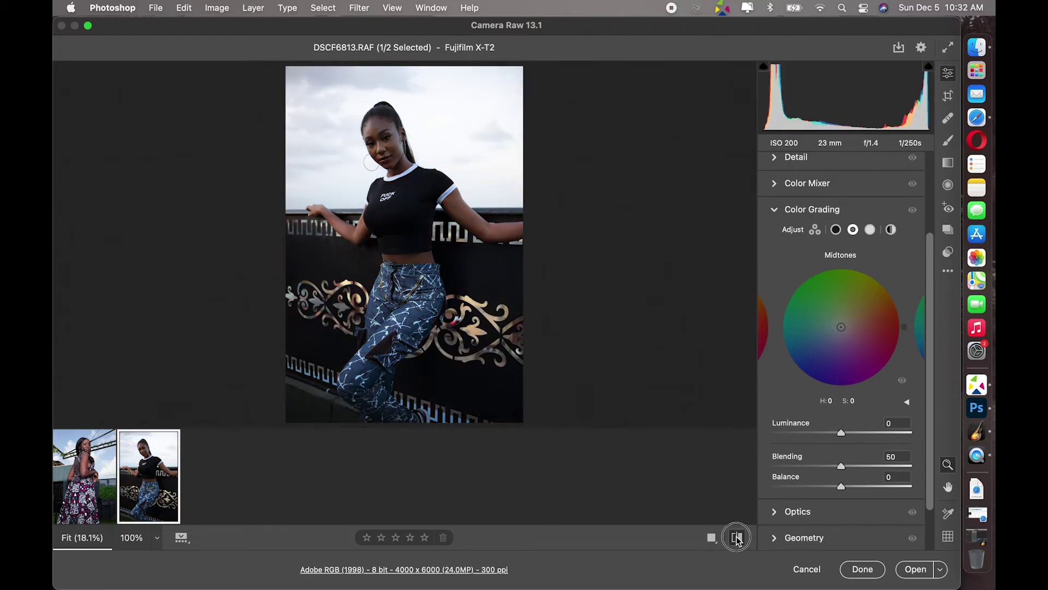
click(737, 538)
click(737, 539)
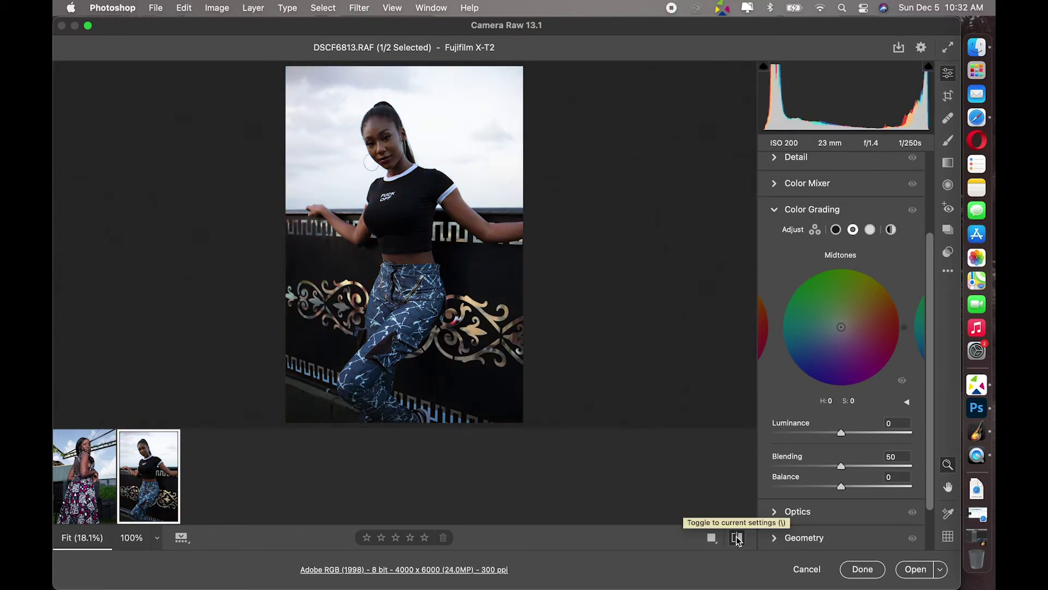
click(738, 539)
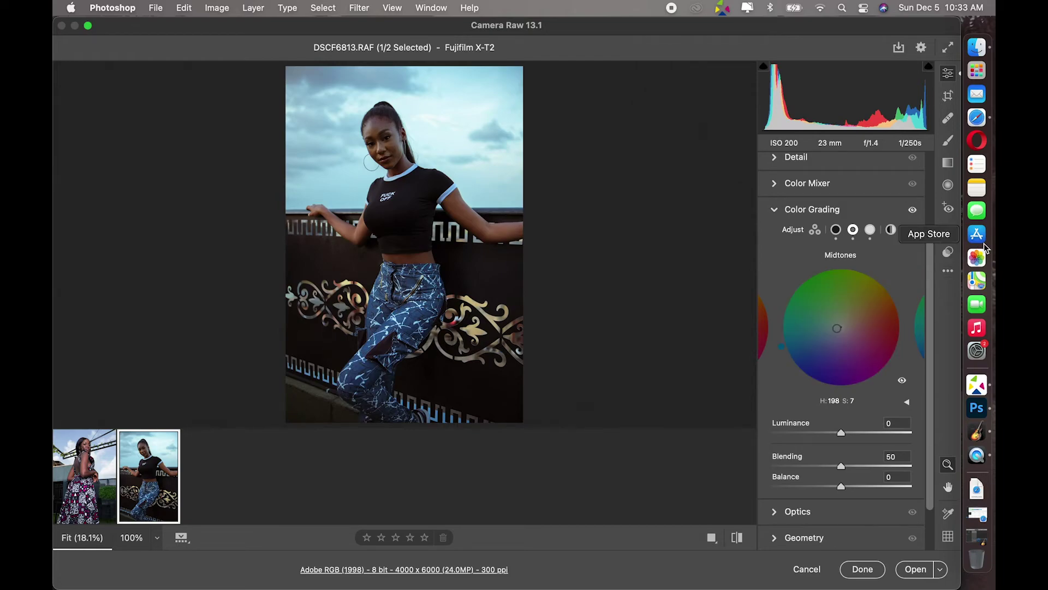
Step: Copy DSCF6813.RAF's edit settings and paste them onto DSCF6554.RAF
click(950, 272)
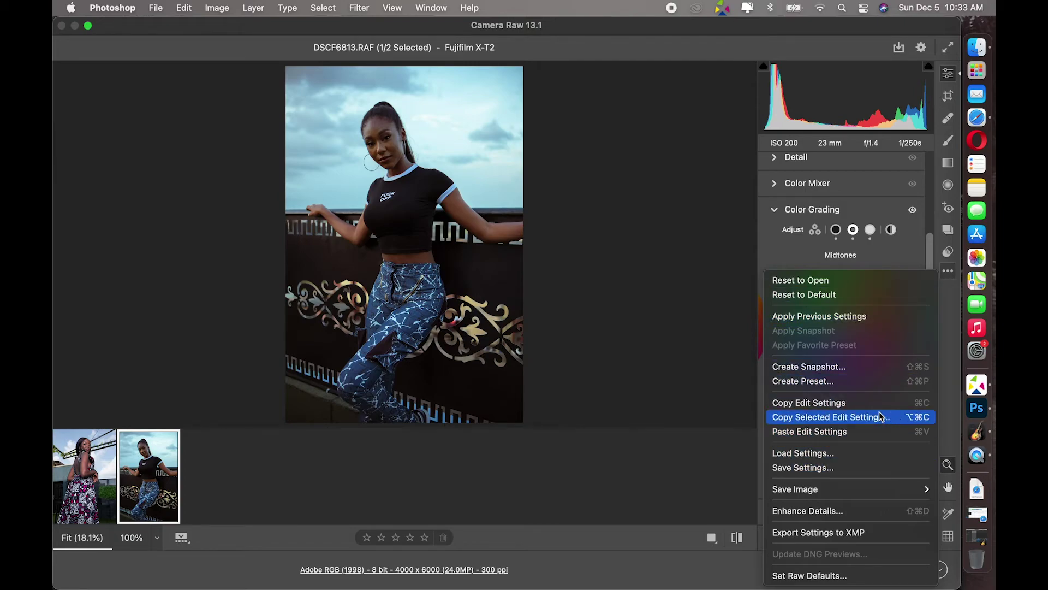
click(863, 402)
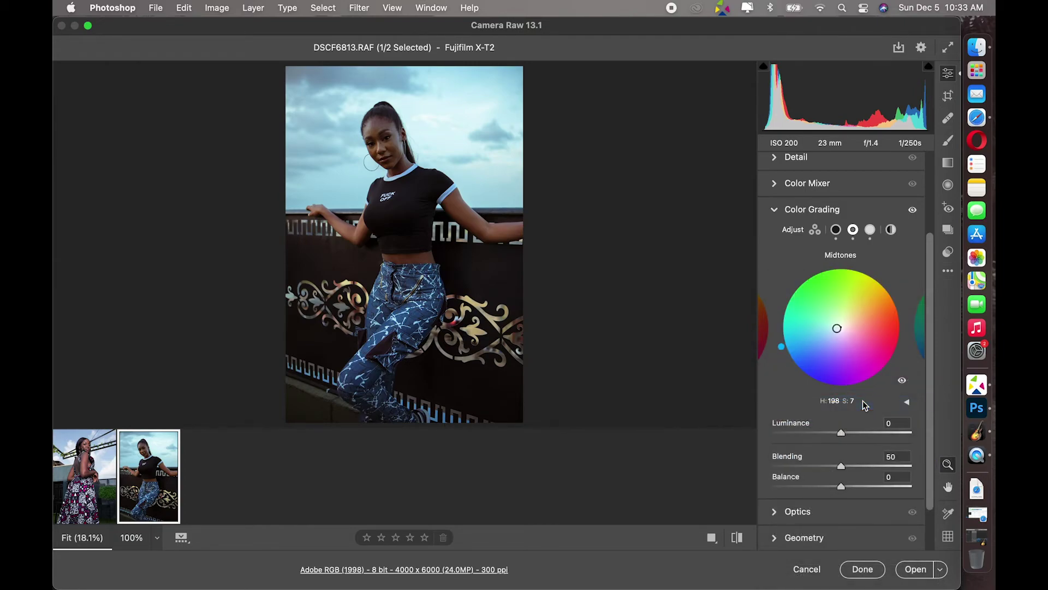
click(91, 486)
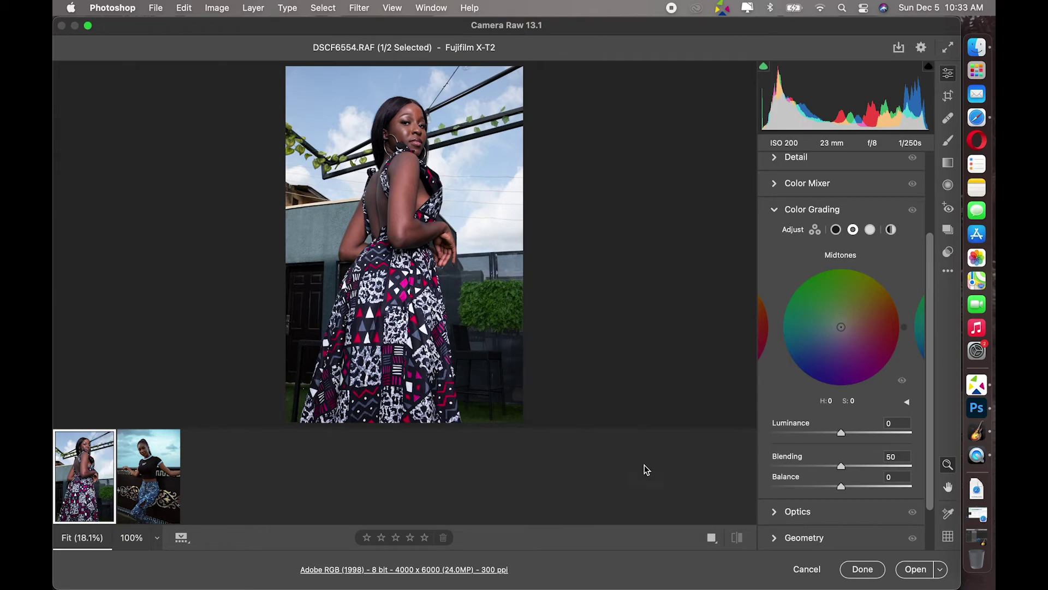
click(948, 271)
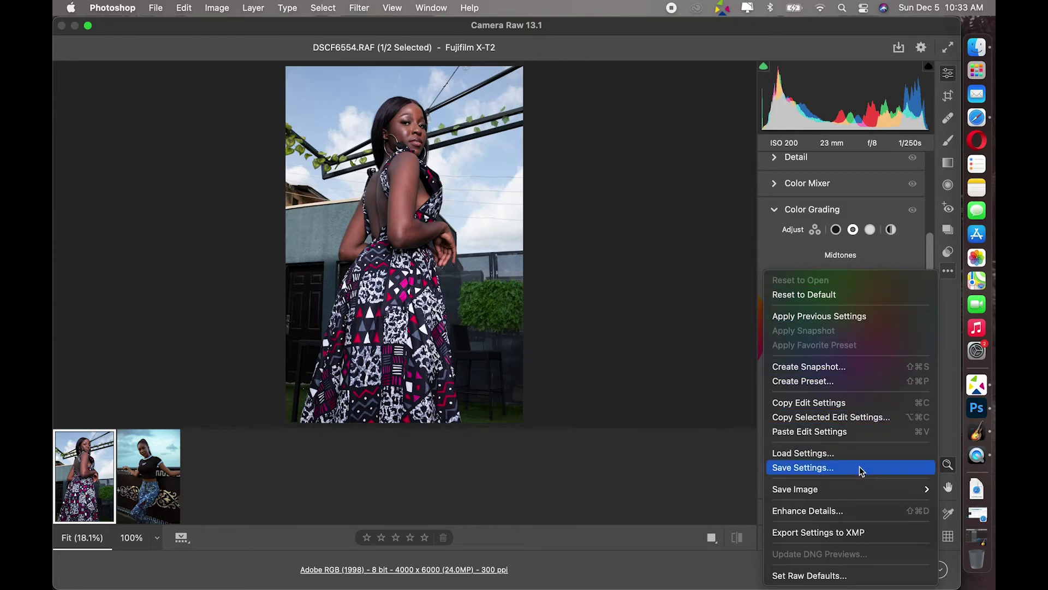
click(850, 434)
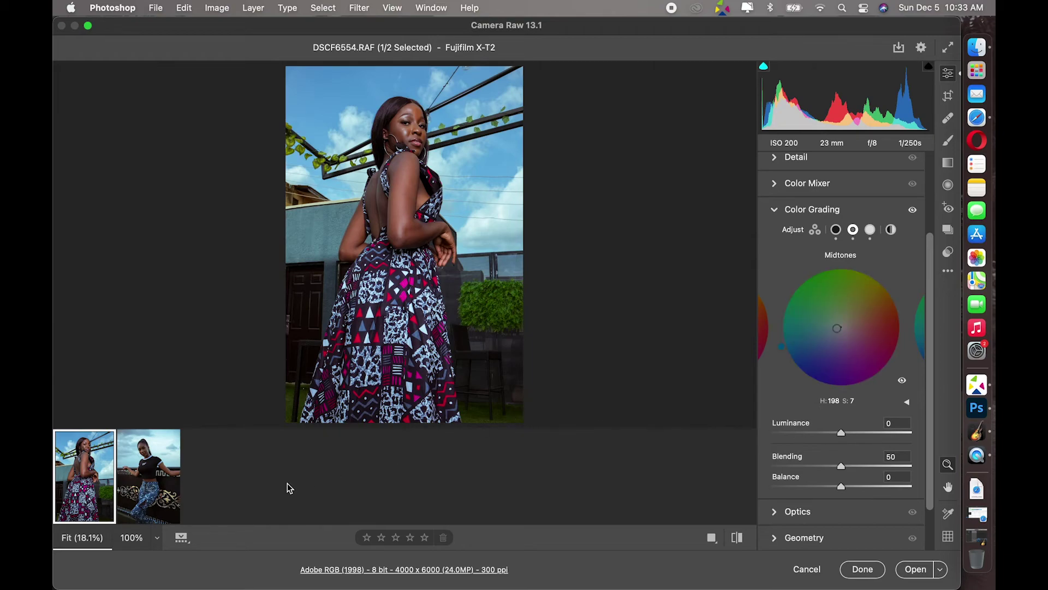
click(168, 500)
click(65, 494)
click(738, 538)
click(737, 538)
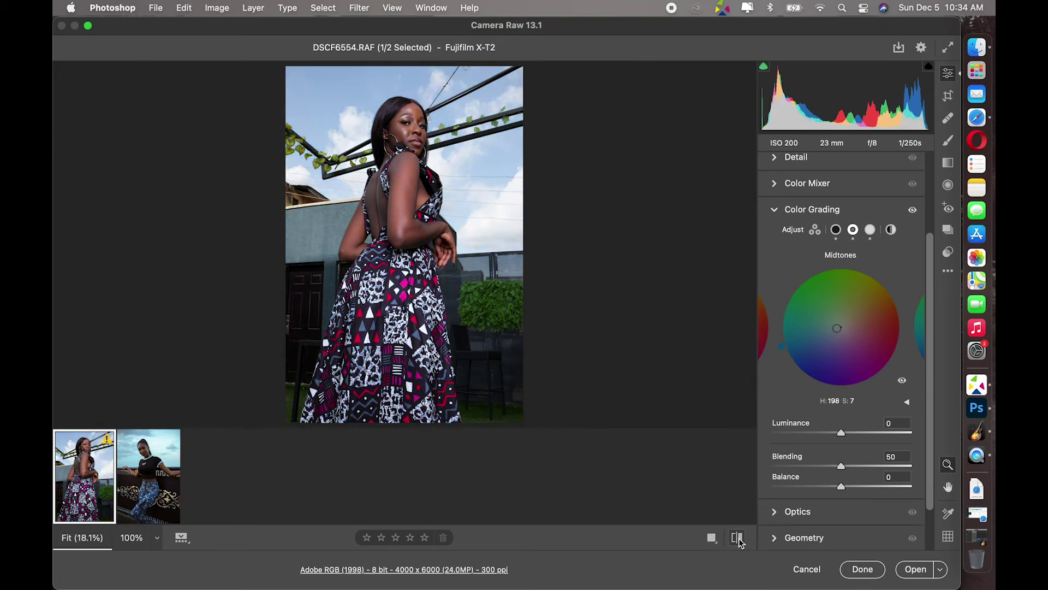
click(738, 538)
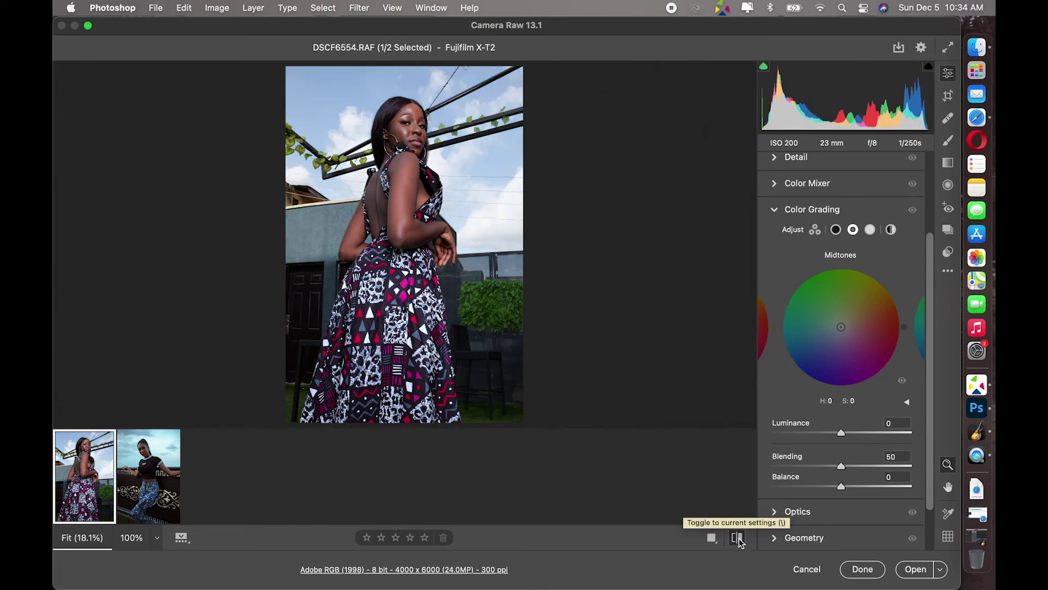
click(737, 538)
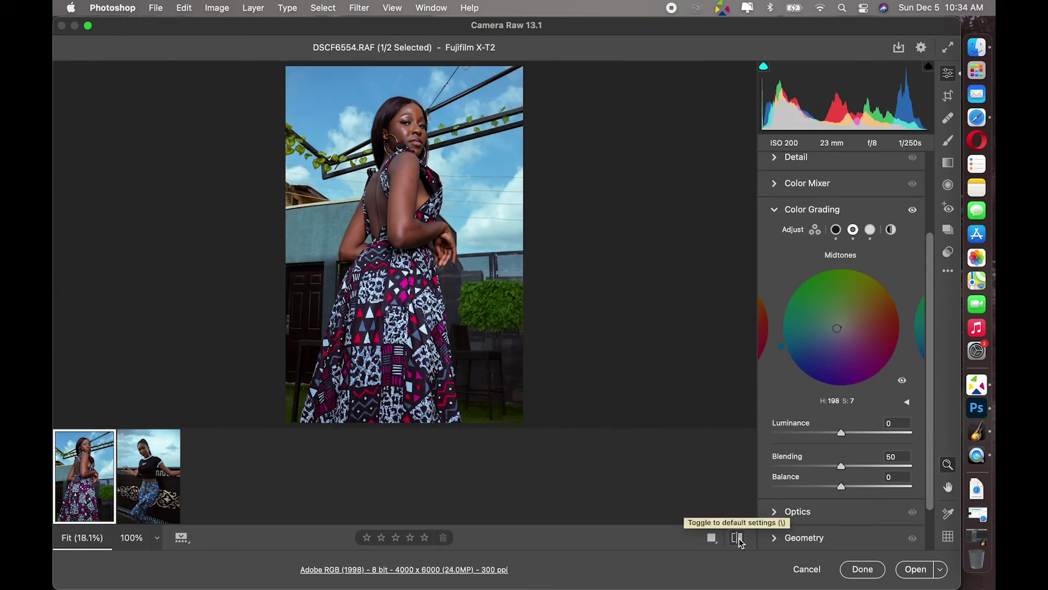